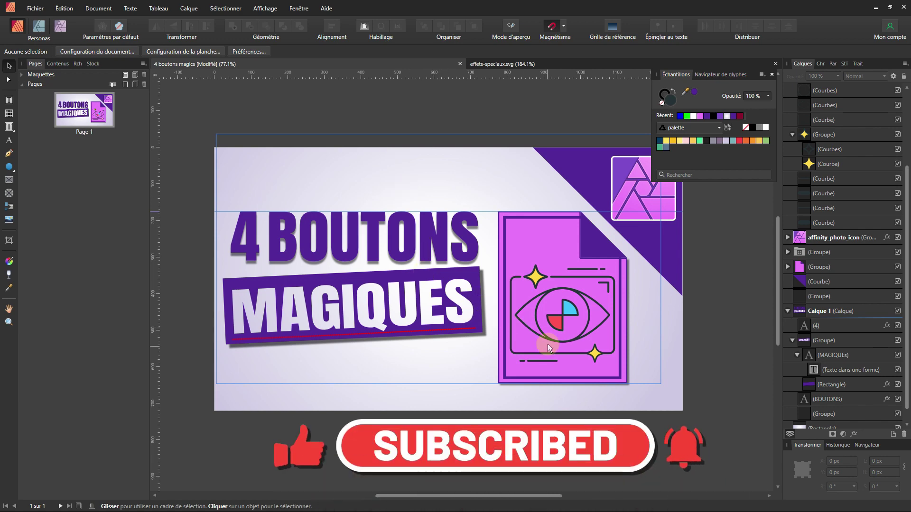
Zoom in on the eye and set the circle outline's Trait (stroke) to none
scroll(547, 336, "up", 3)
scroll(546, 337, "up", 3)
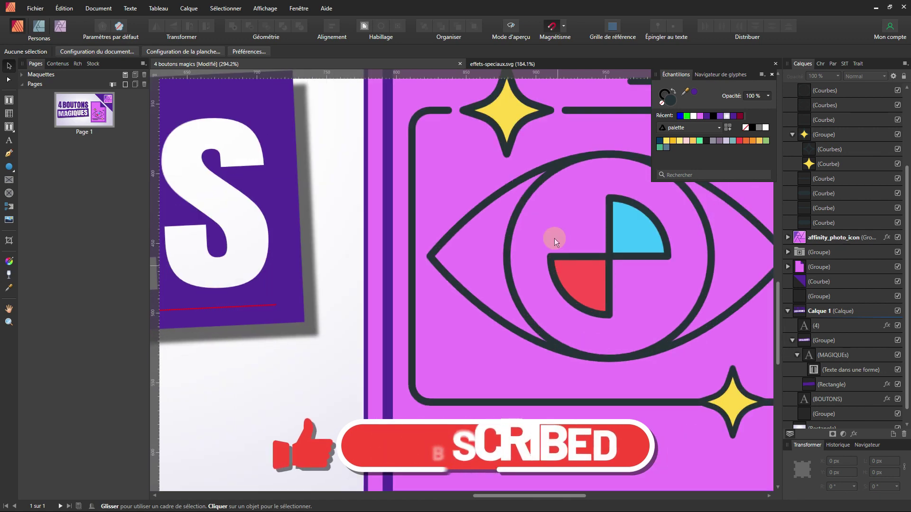
scroll(425, 309, "up", 2)
scroll(408, 290, "right", 3)
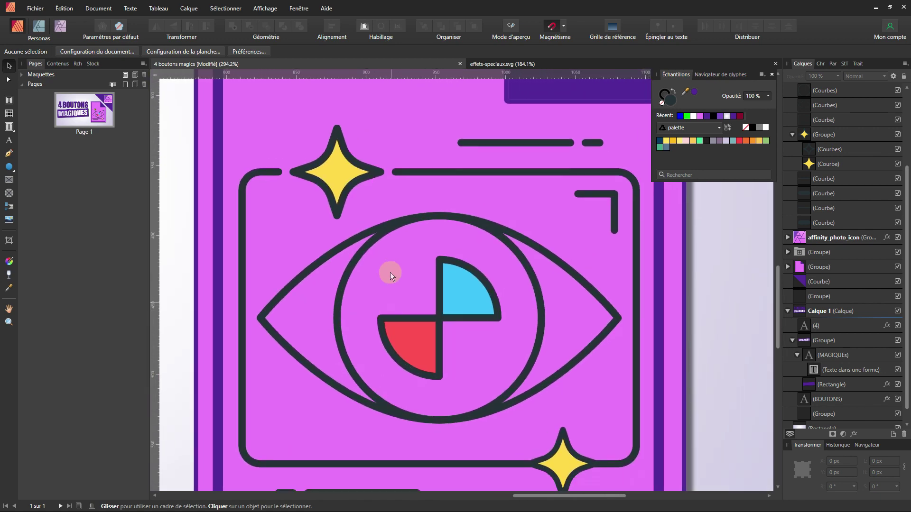
double_click(409, 220)
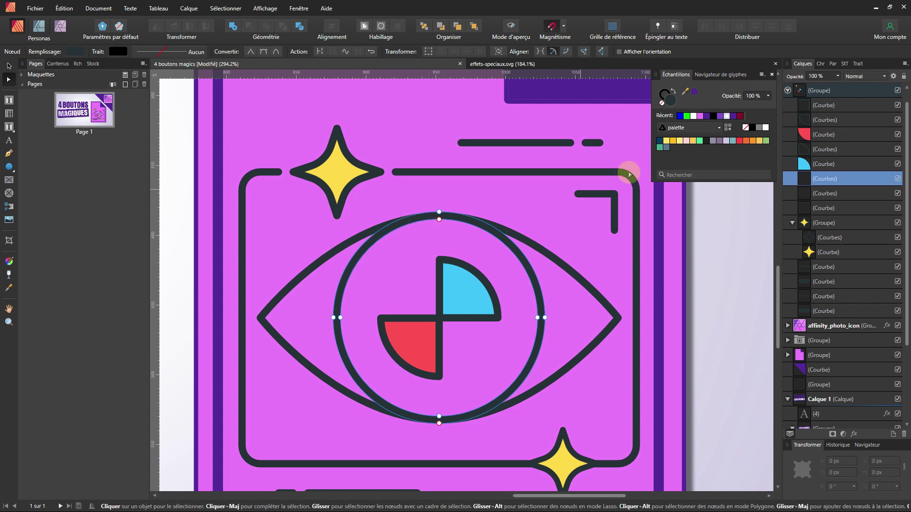
left_click(662, 104)
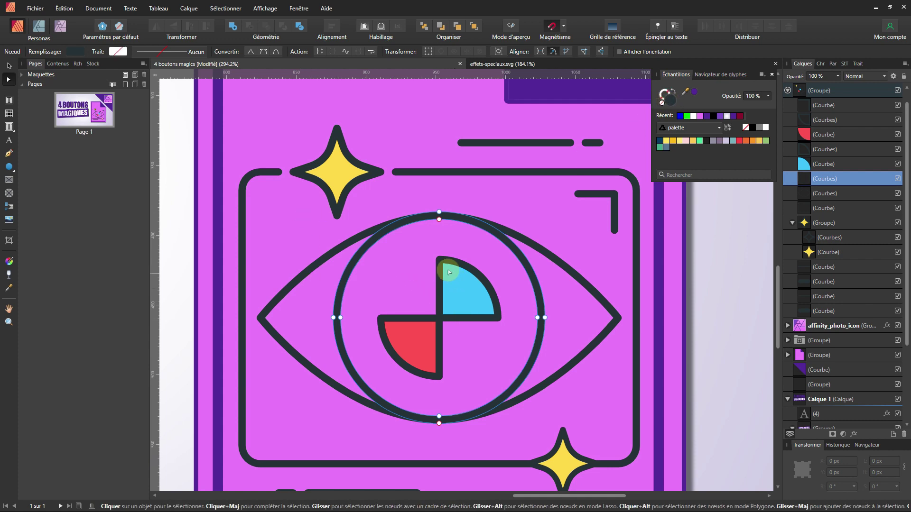
scroll(440, 286, "down", 1)
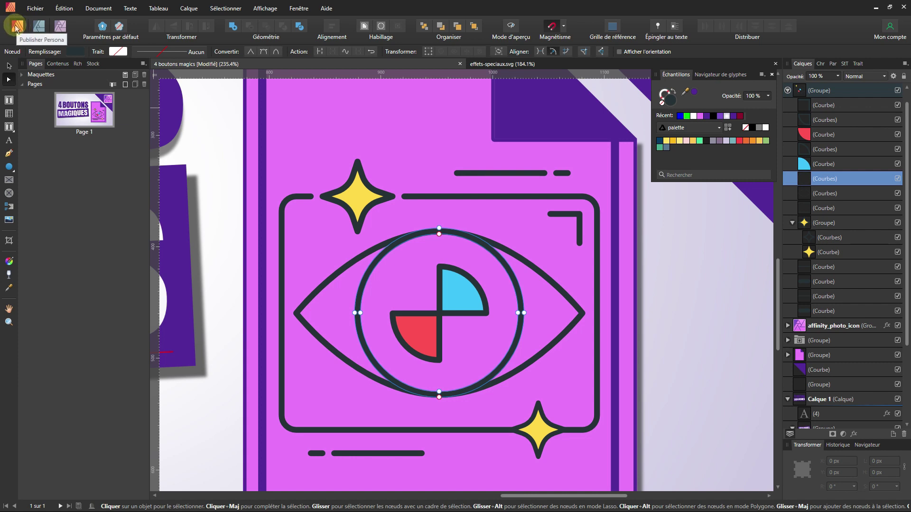
Dismiss the Sélectionner menu unused and switch to the Designer persona
left_click(219, 9)
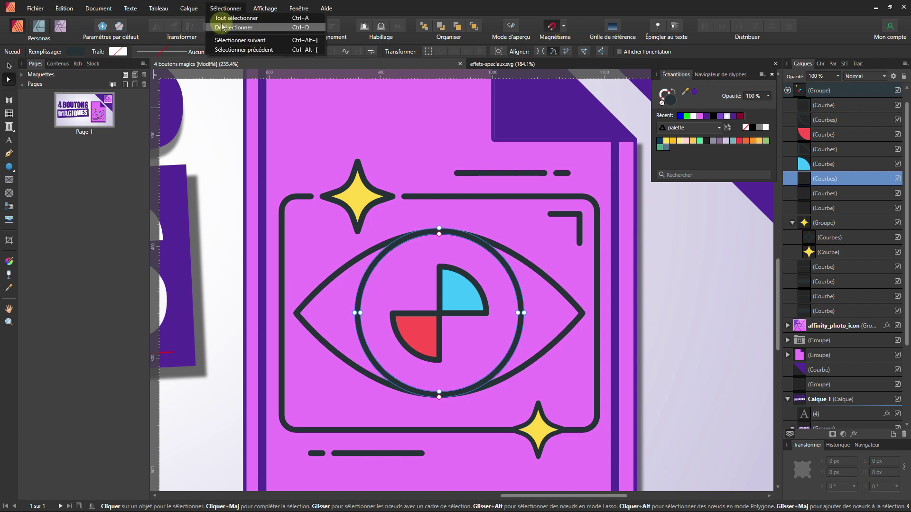
left_click(339, 8)
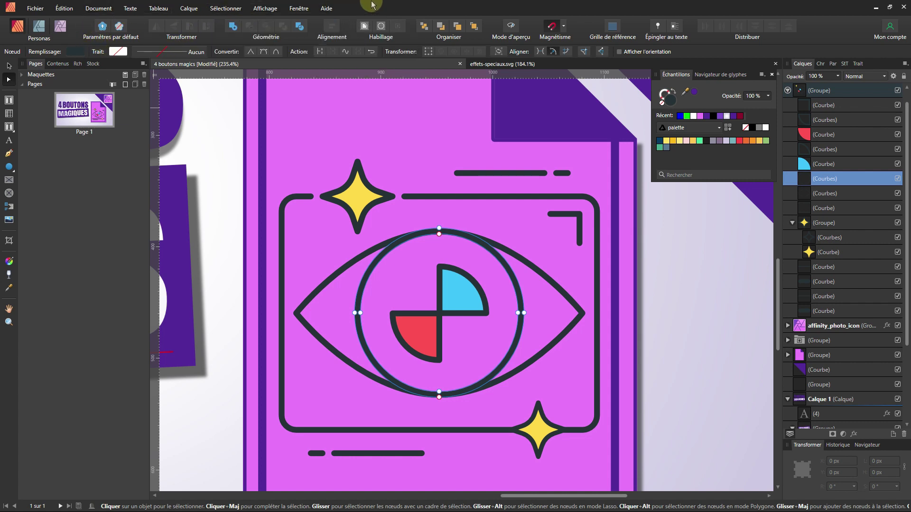
left_click(39, 27)
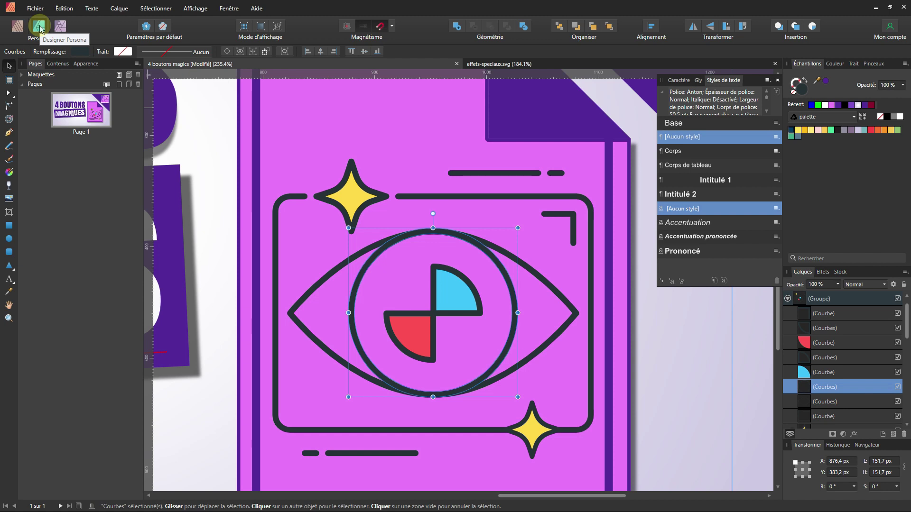
Select all 12 dark outline pieces via Sélectionner identique > Couleur de remplissage
left_click(160, 10)
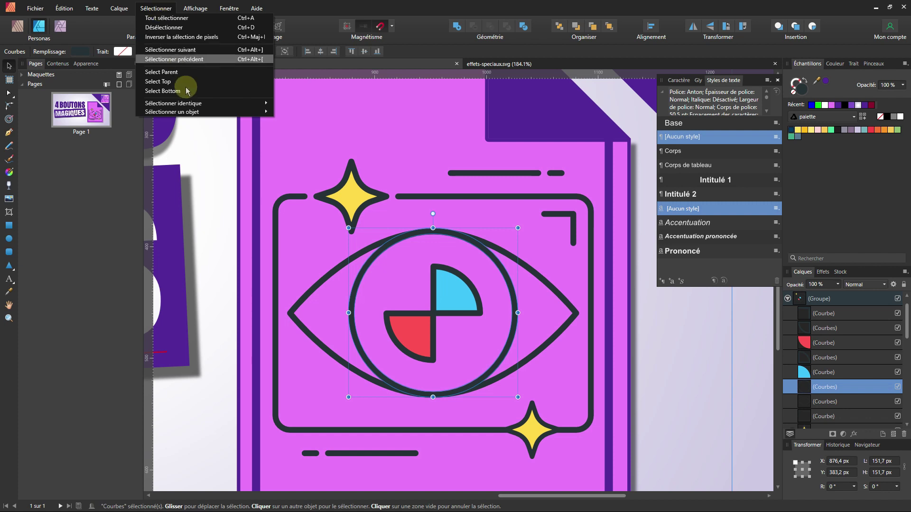
mouse_move(173, 103)
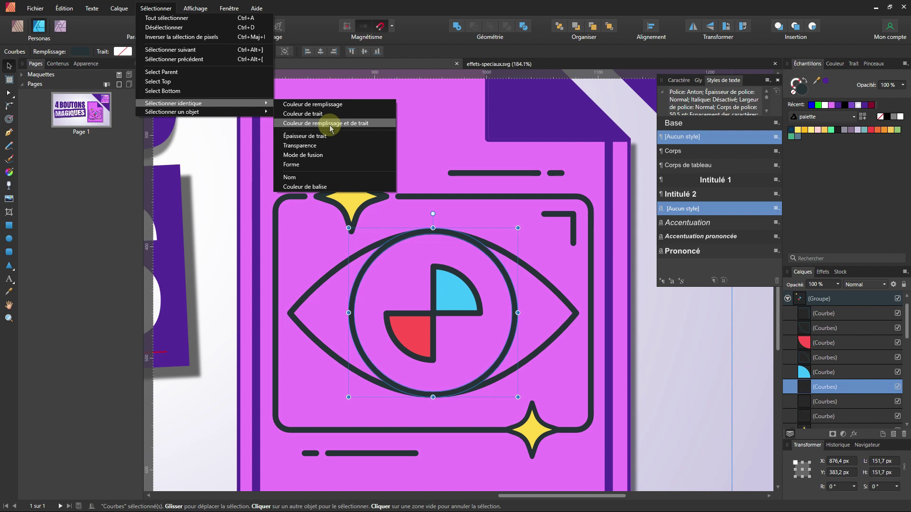
left_click(316, 105)
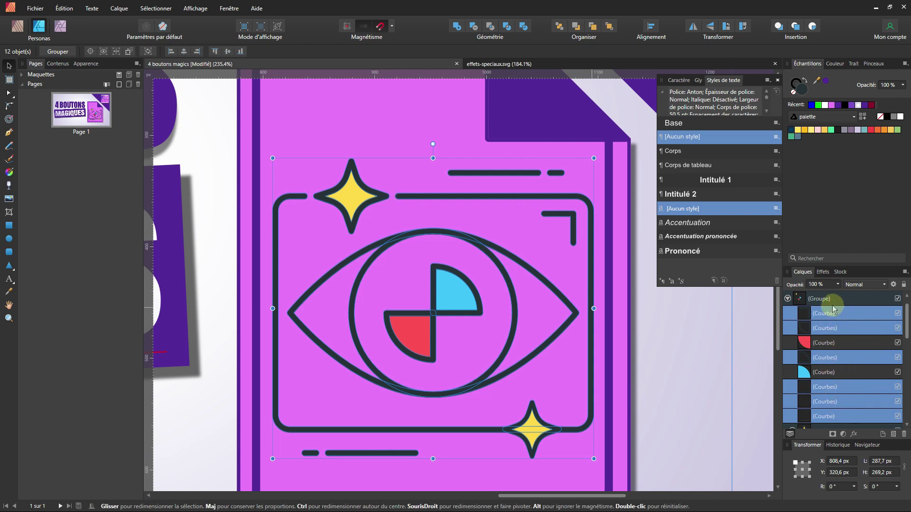
scroll(837, 381, "down", 3)
scroll(837, 381, "up", 3)
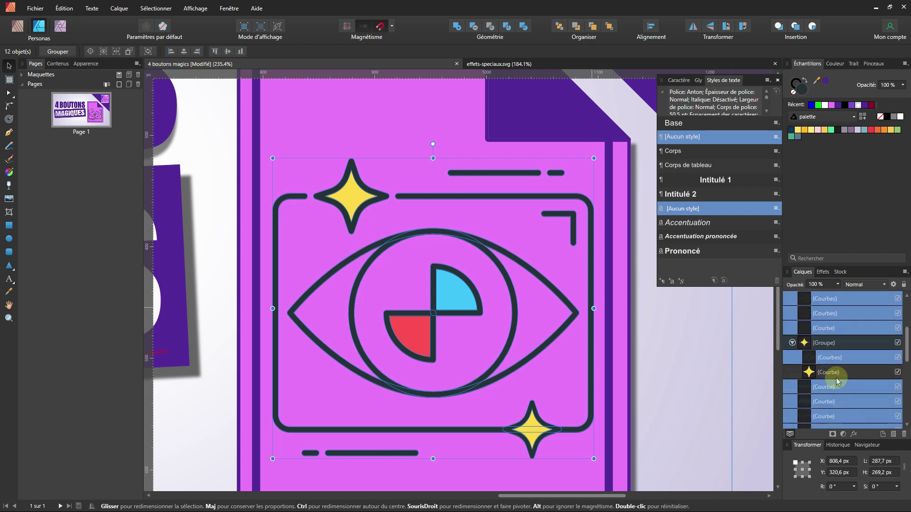
scroll(837, 381, "up", 2)
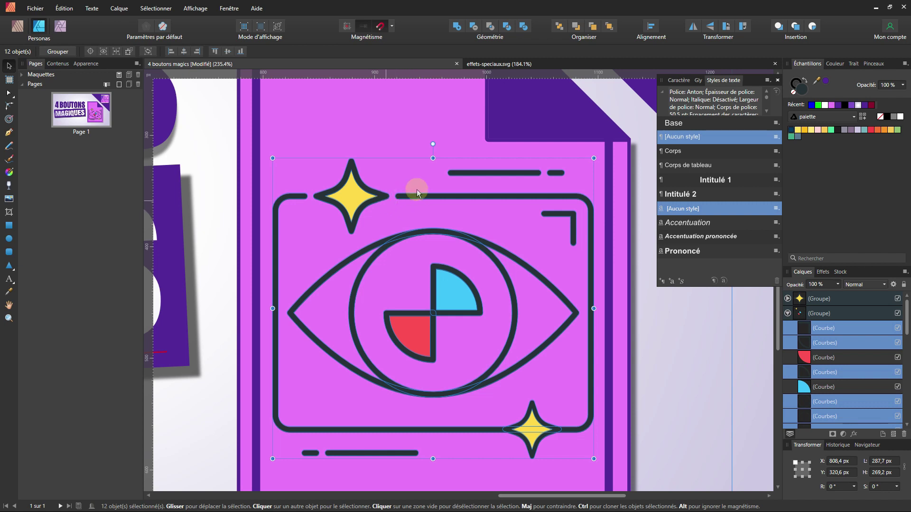
scroll(417, 189, "up", 1)
scroll(477, 184, "up", 2)
scroll(494, 212, "up", 2)
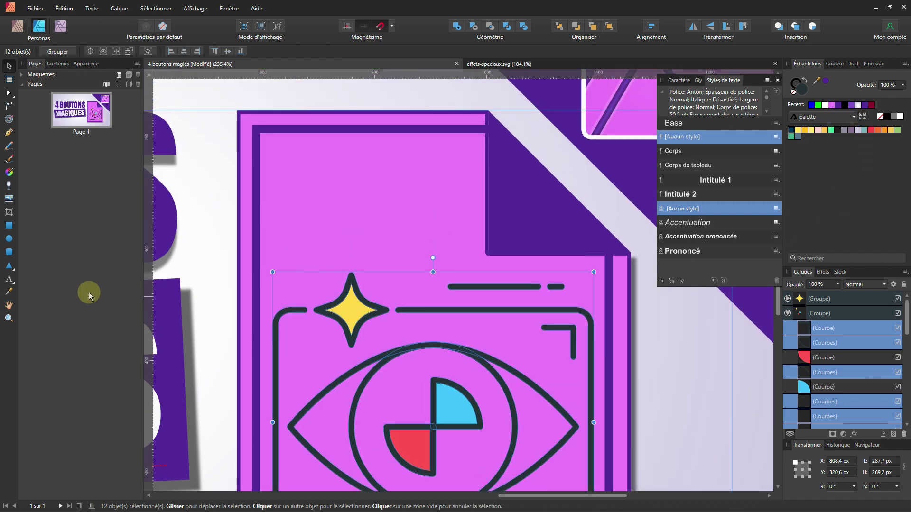
Apply the folded corner's dark purple to the 12 selected outlines with the Color Picker, then zoom out
left_click(8, 292)
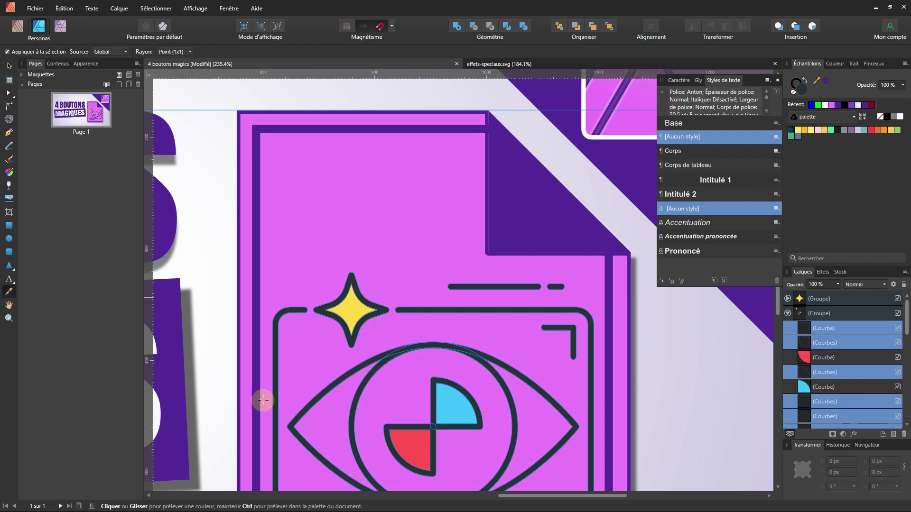
left_click(499, 162)
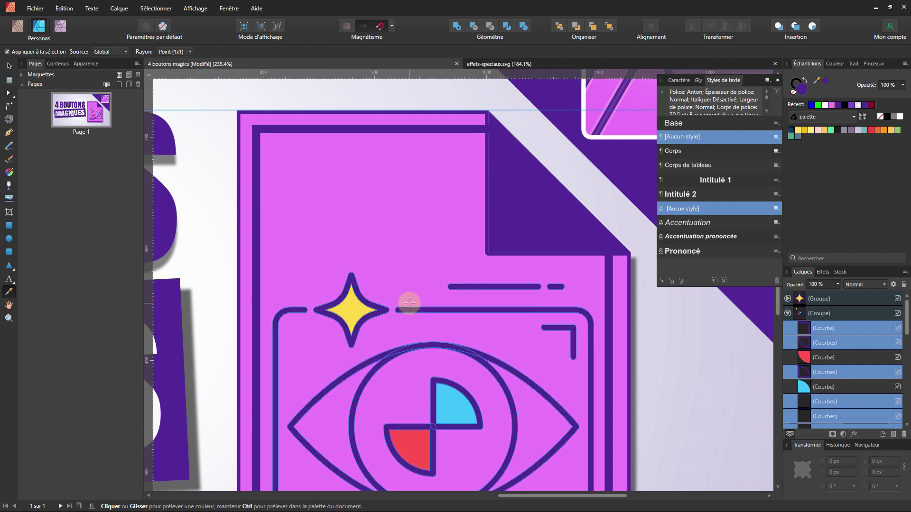
scroll(447, 340, "down", 3)
scroll(441, 306, "down", 2)
scroll(489, 255, "down", 2)
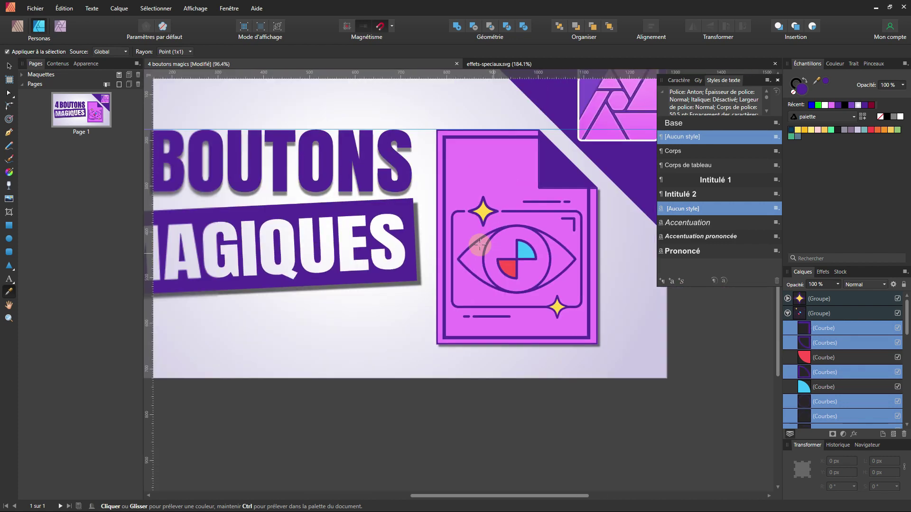
scroll(515, 255, "down", 1)
scroll(489, 261, "down", 1)
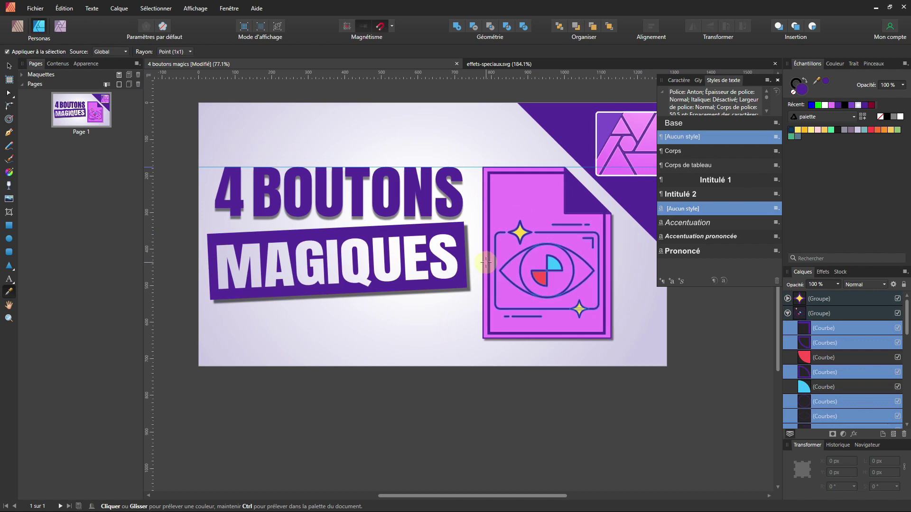
Deselect everything with the Move tool and return to the Publisher persona
key("v")
left_click(507, 406)
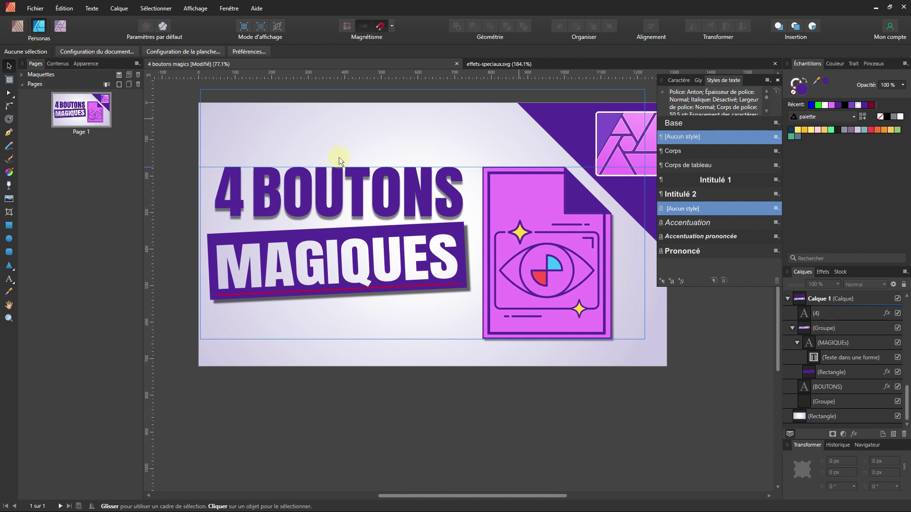
left_click(18, 27)
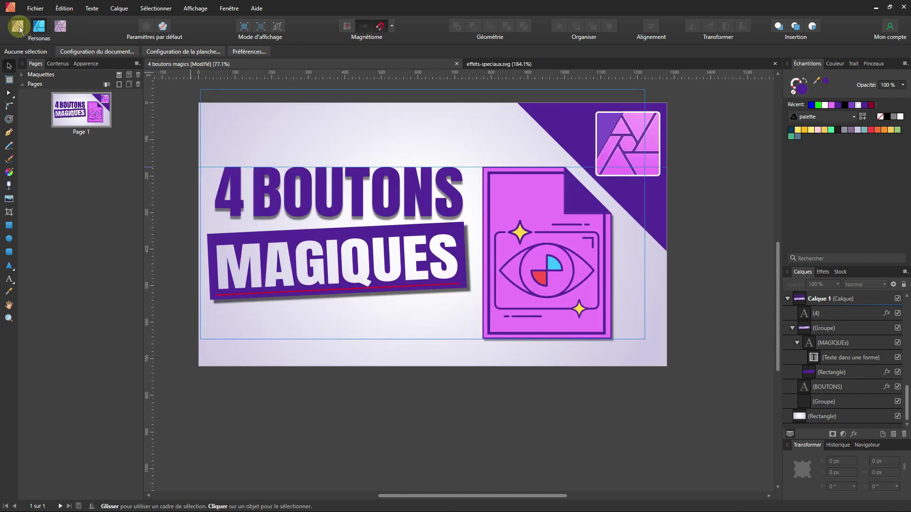